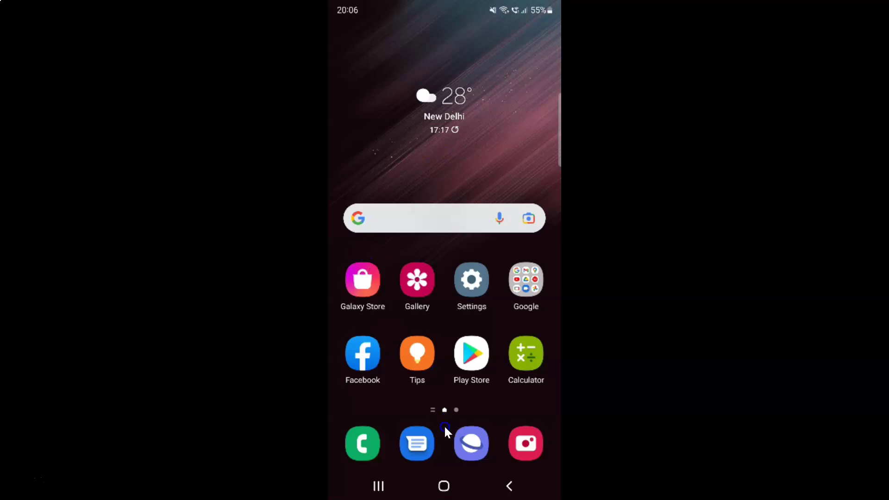
- Launch Samsung Internet and go to Settings > Webpage view and scrolling > Dark mode
click(477, 443)
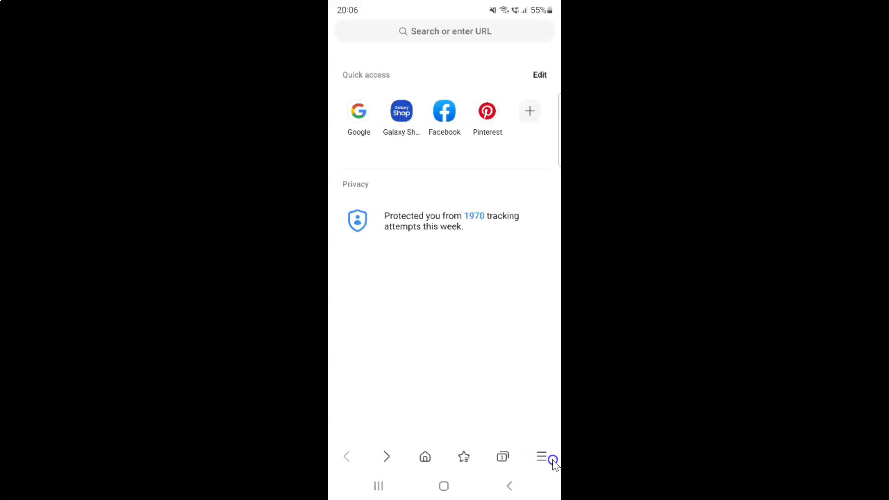
click(540, 461)
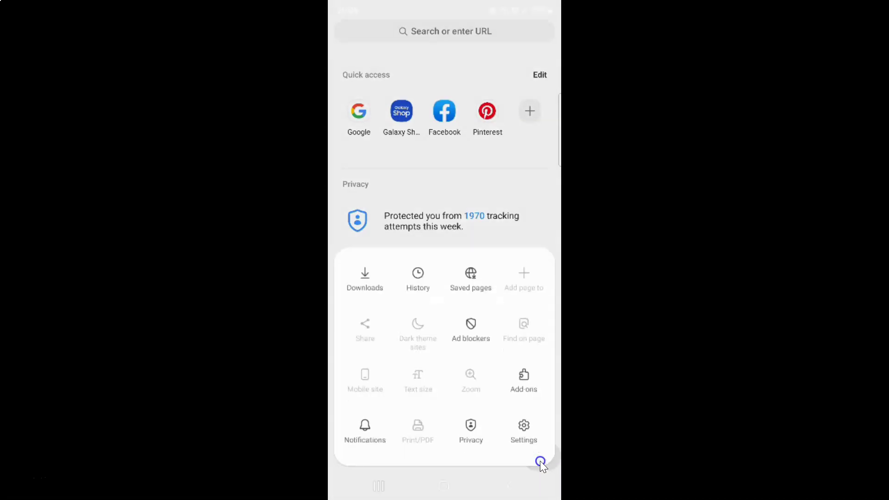
click(523, 423)
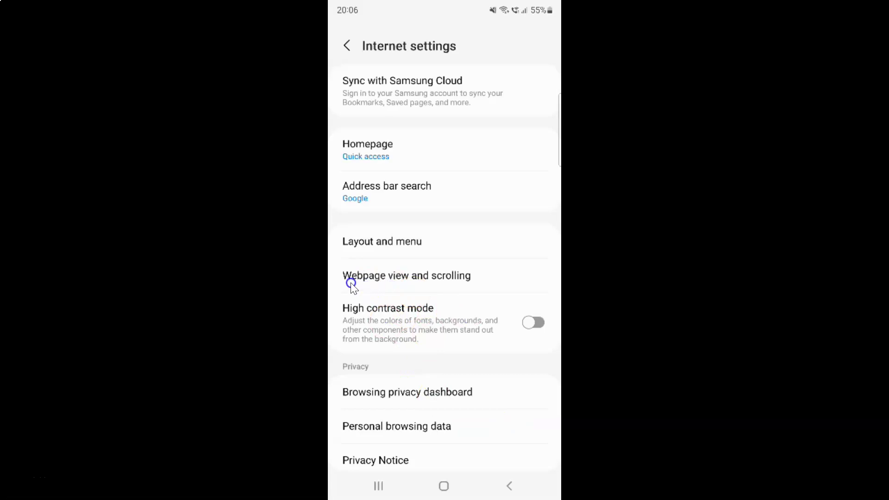
click(465, 276)
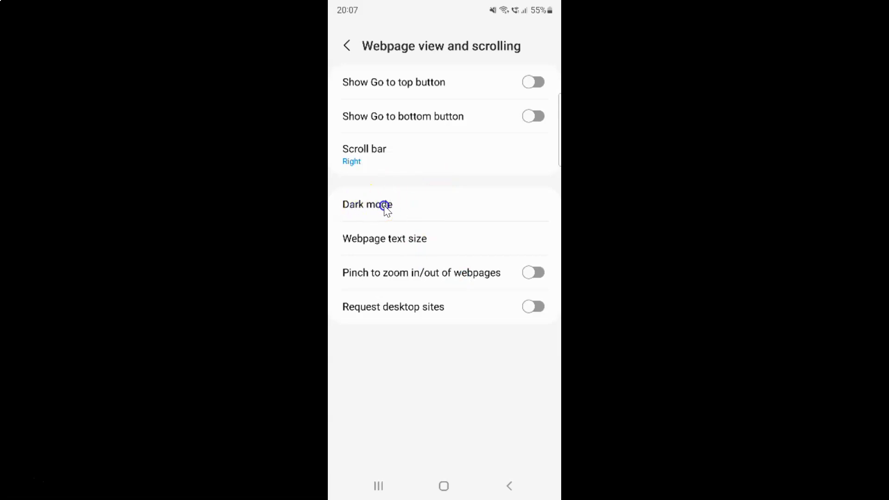
click(378, 205)
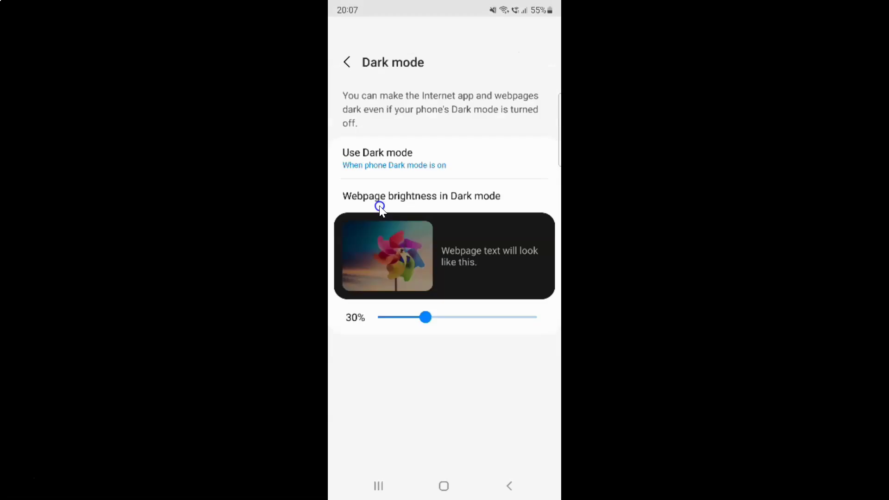
click(367, 104)
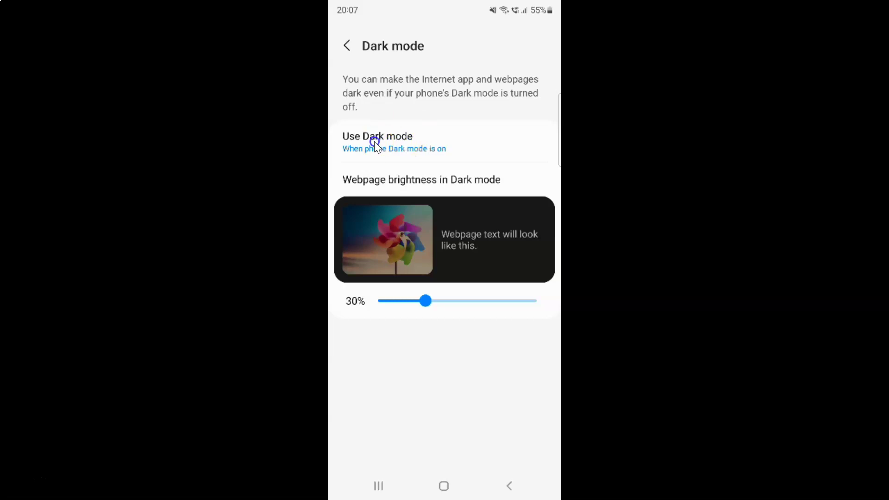
- Change Use Dark mode to Always and back out to the now-dark start page
click(390, 138)
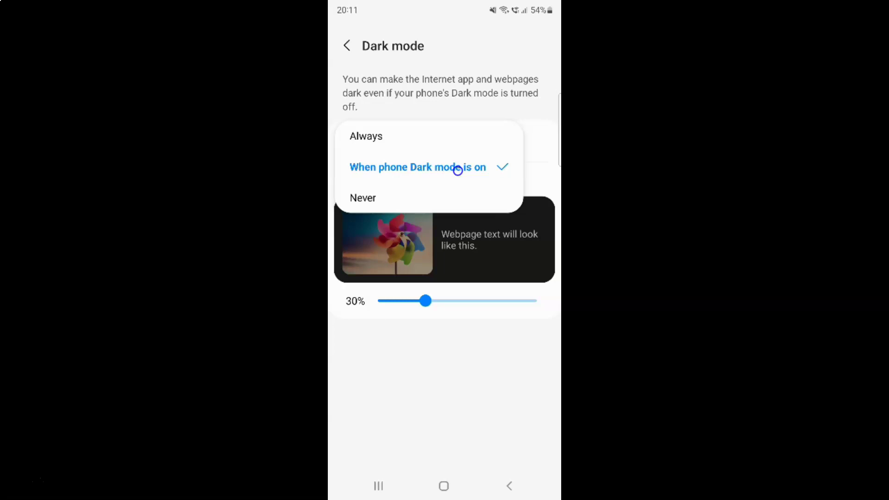
click(380, 140)
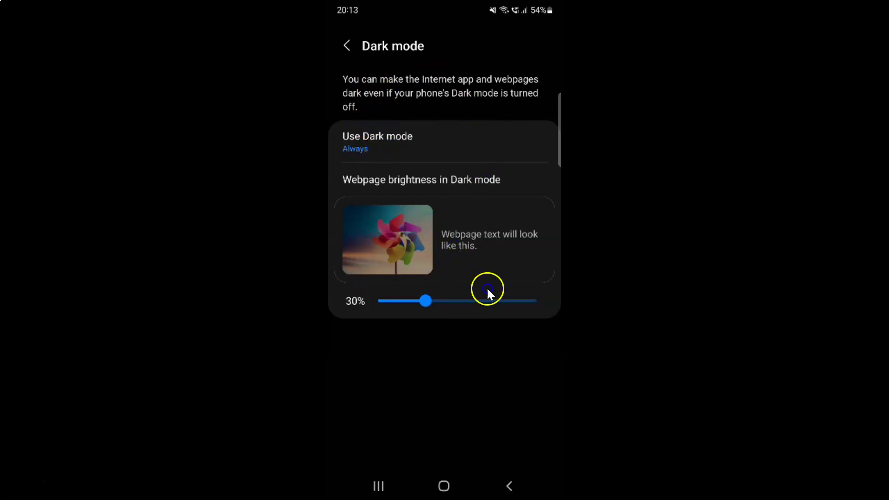
click(347, 45)
click(347, 46)
click(348, 46)
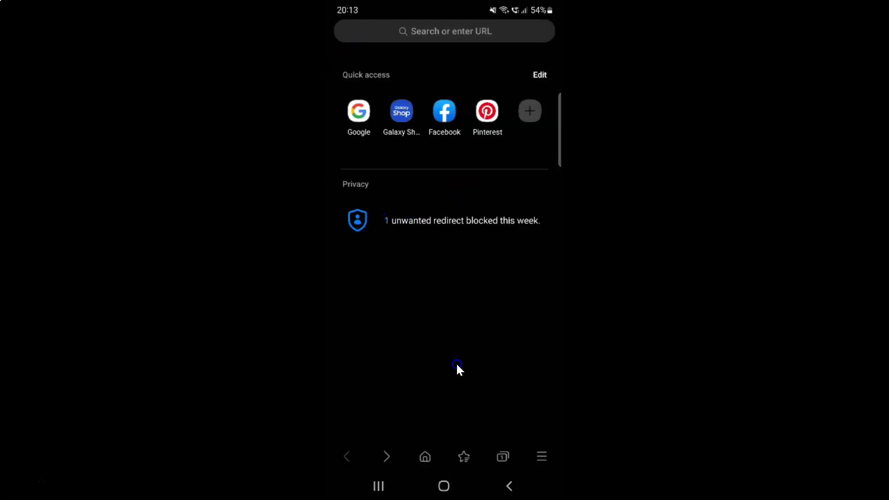
- Visit the home screen, quick settings and recent apps, then return to Samsung Internet
key(alt+h)
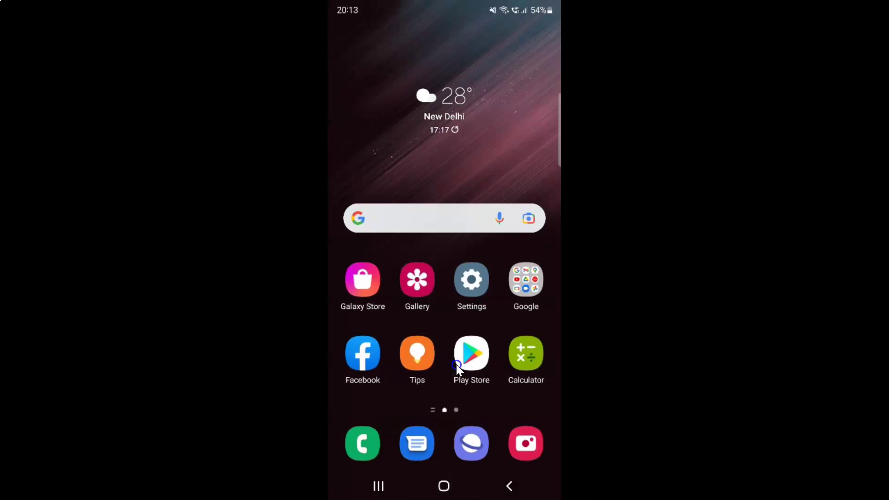
key(alt+n)
key(alt+n)
key(alt+shift+n)
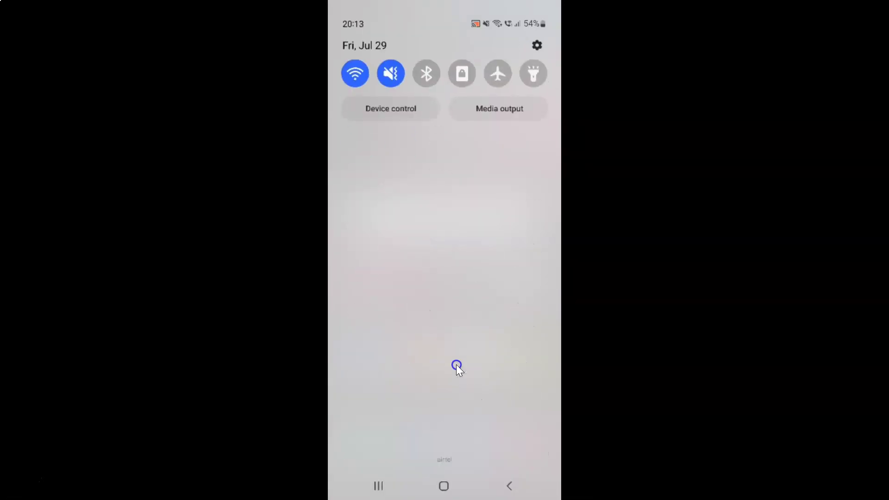
scroll(456, 365, down, 10)
scroll(456, 365, up, 10)
key(alt+s)
scroll(457, 365, down, 1)
scroll(456, 365, up, 1)
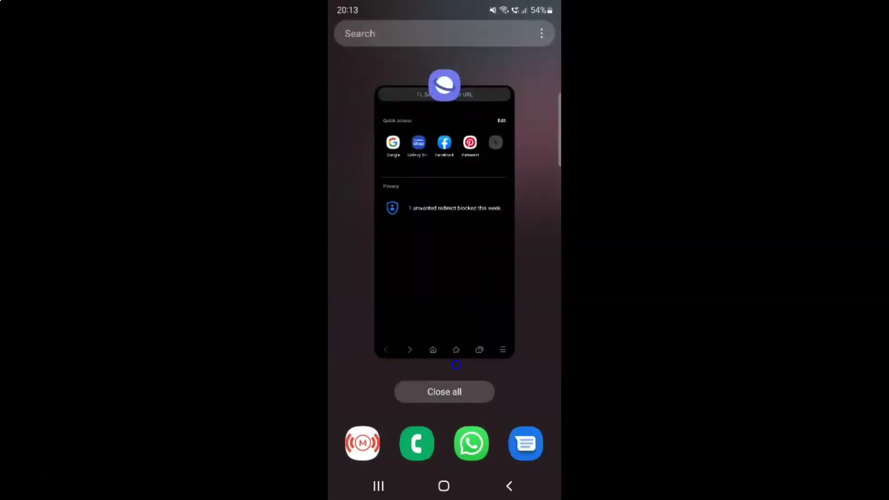
key(alt+s)
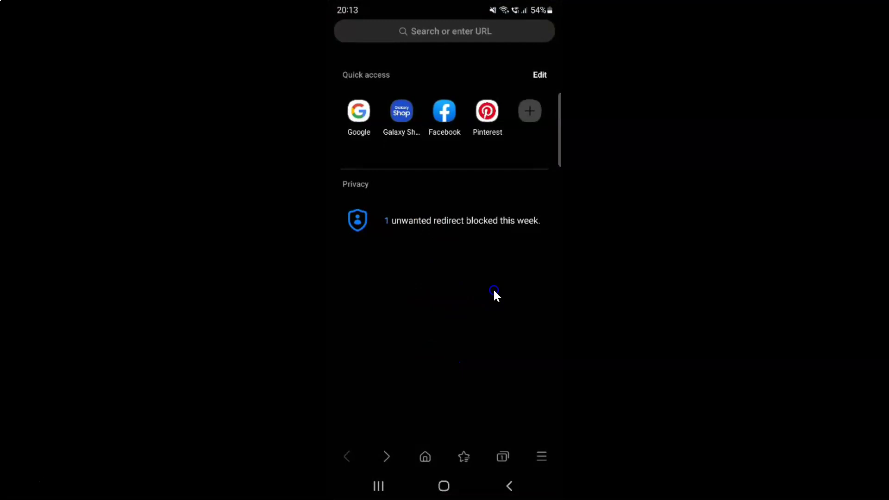
- Switch Use Dark mode back to 'When phone Dark mode is on'
click(543, 449)
click(542, 448)
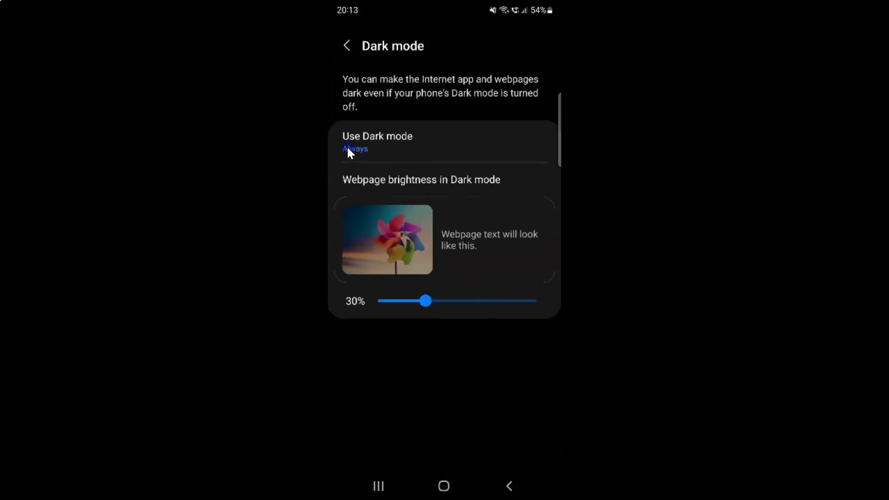
click(395, 143)
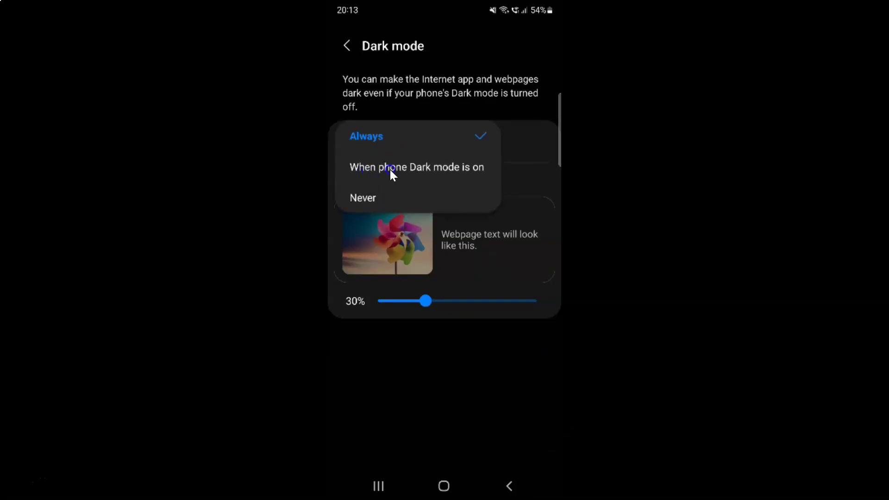
click(460, 168)
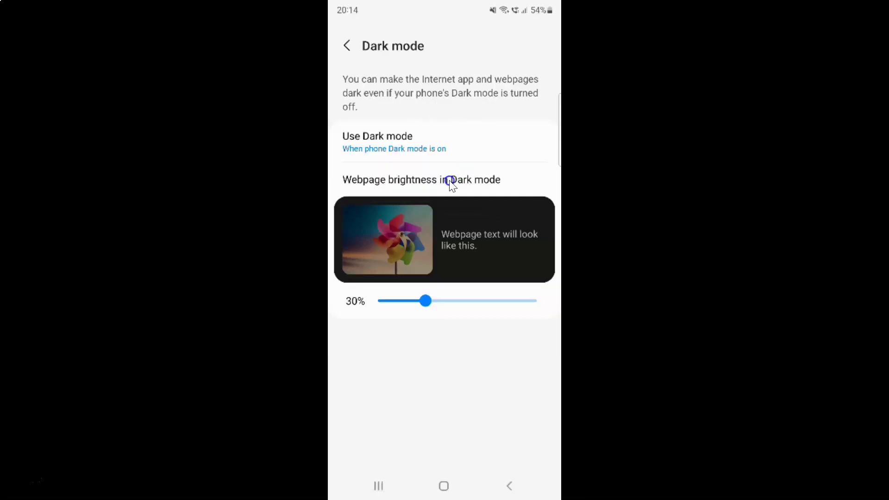
- Toggle the phone's Dark mode tile in quick settings and return to the browser
key(ctrl+shift+n)
scroll(448, 181, right, 3)
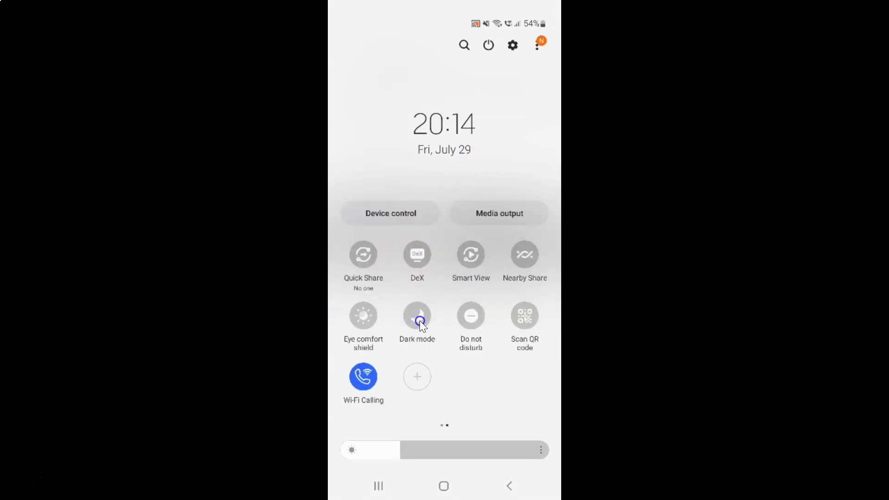
click(413, 314)
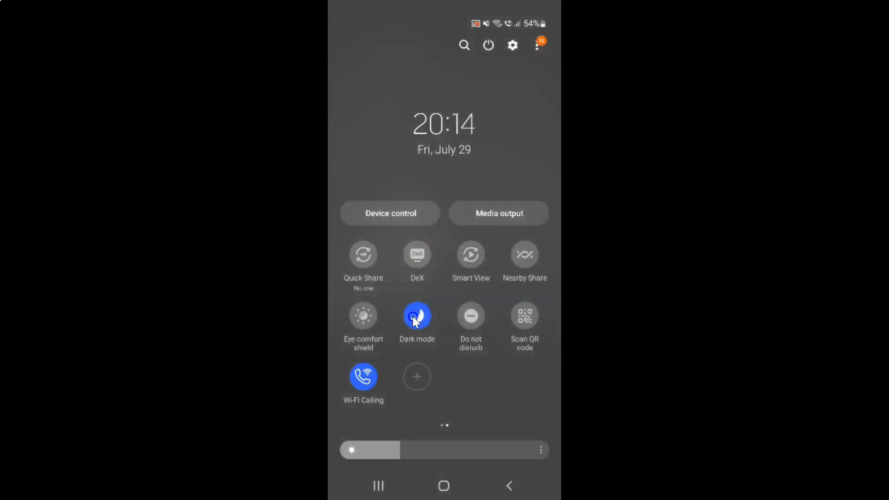
click(413, 315)
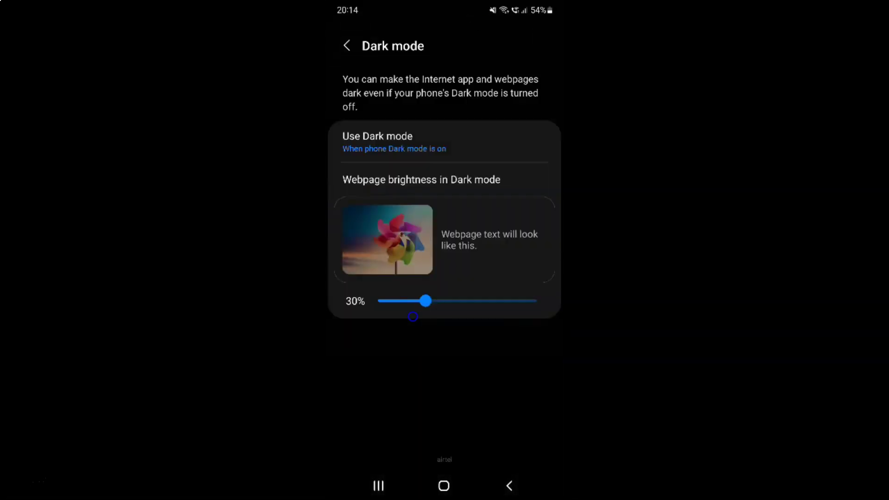
click(474, 166)
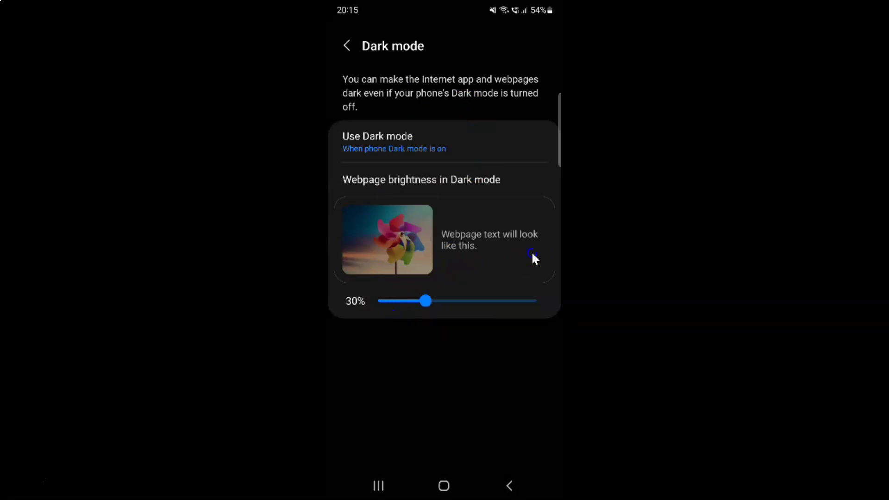
- Back out to the start page, then open and close the full quick settings panel
click(341, 52)
click(341, 52)
click(341, 53)
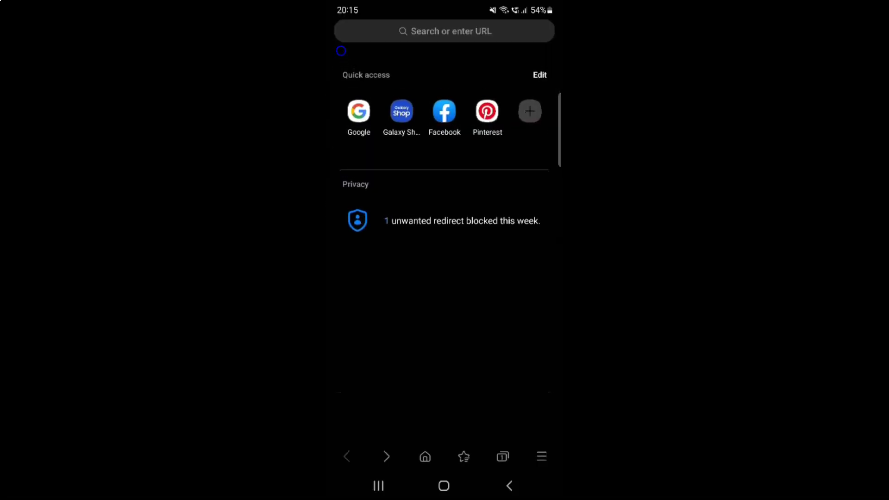
key(alt+n)
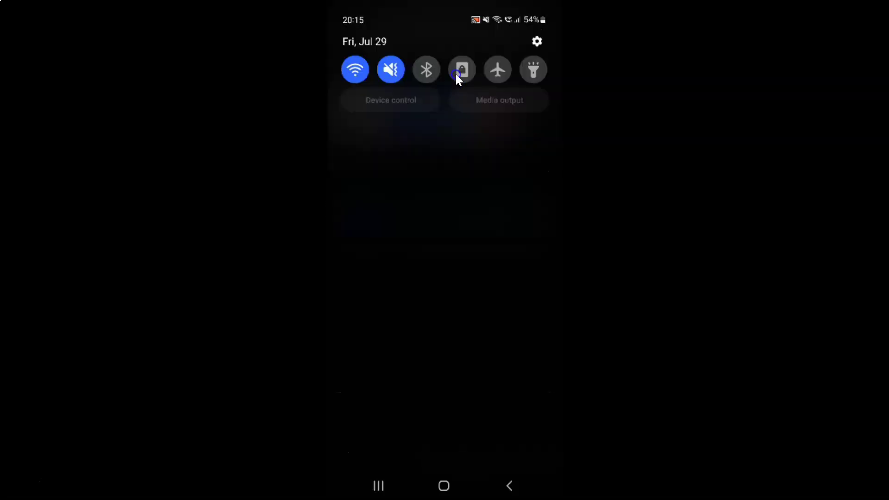
key(alt+n)
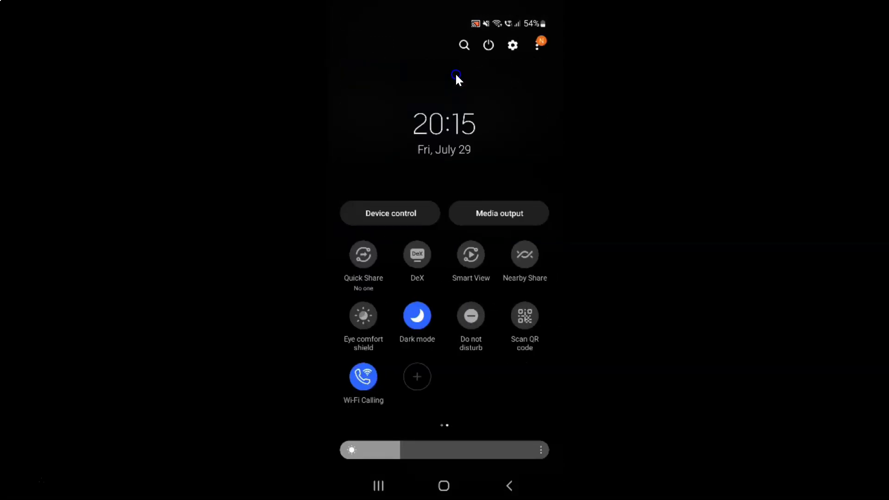
key(alt+shift+n)
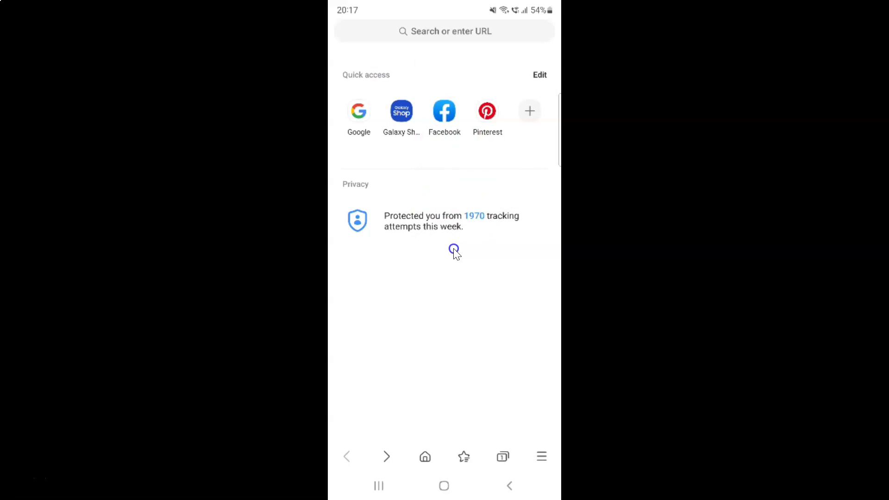
- Set Use Dark mode to Never in the browser's Dark mode settings
click(545, 457)
click(523, 420)
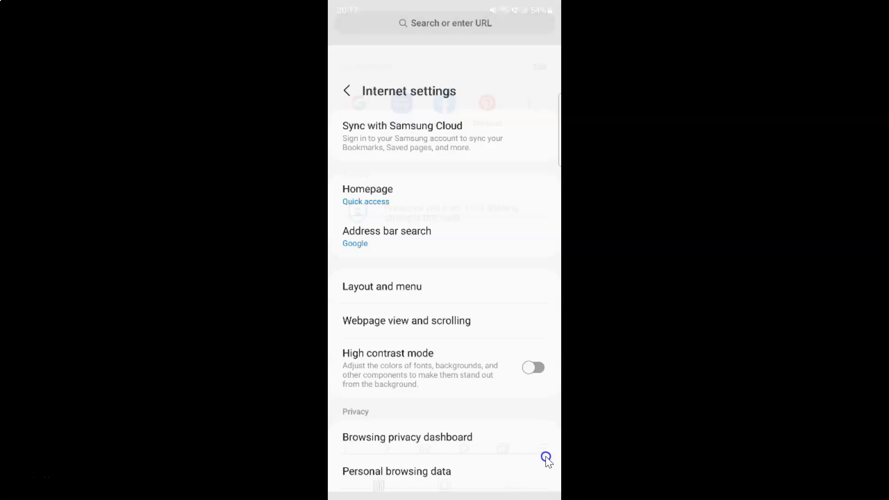
click(453, 275)
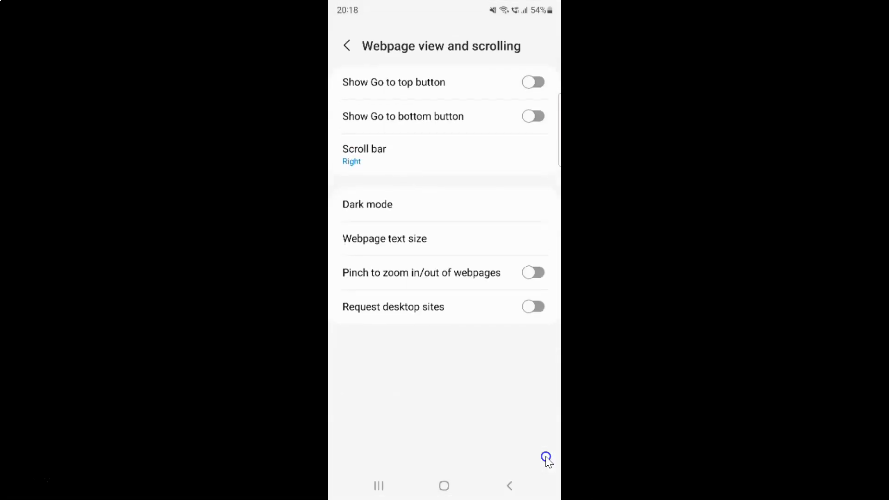
click(438, 204)
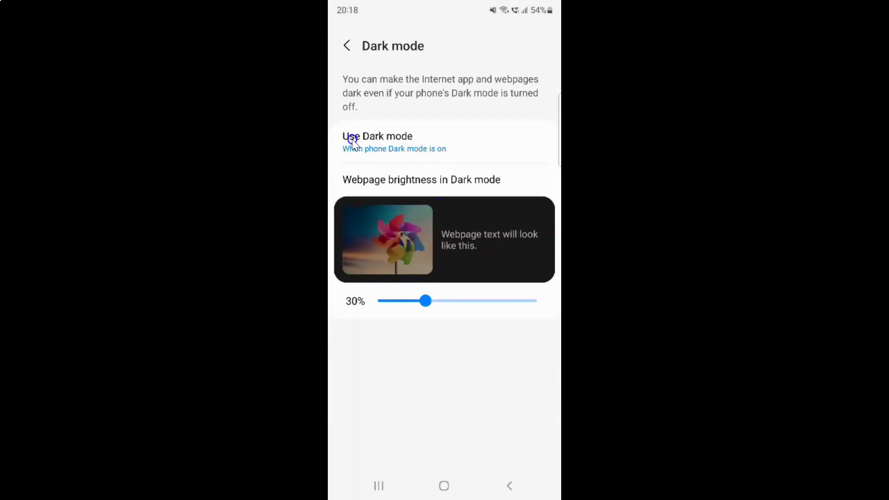
click(394, 139)
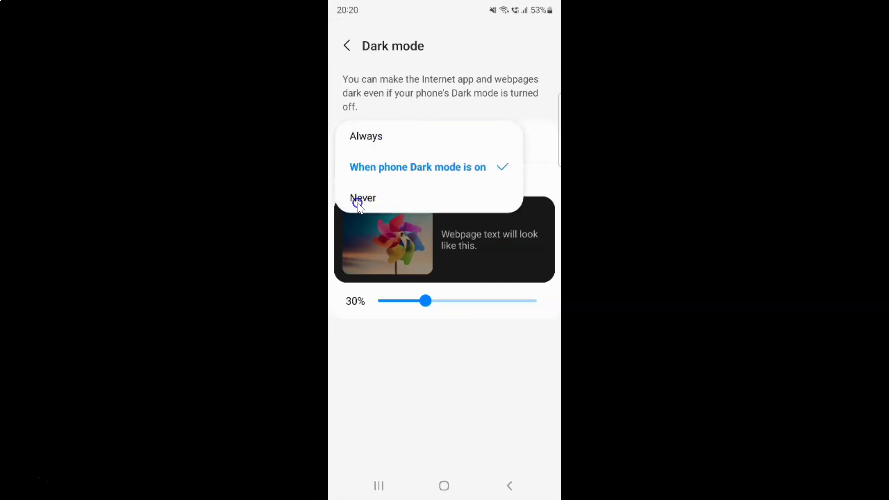
click(380, 200)
click(367, 195)
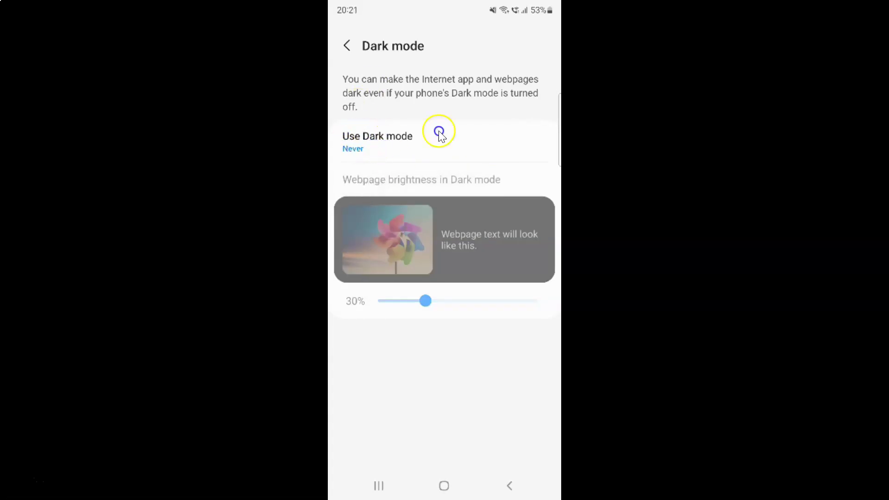
click(452, 190)
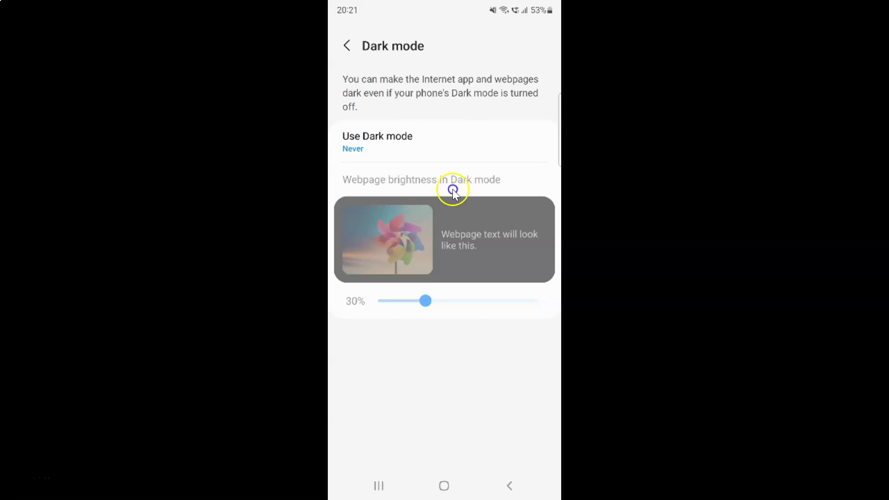
- Back out of the settings pages toward the browser home page
click(345, 48)
click(345, 48)
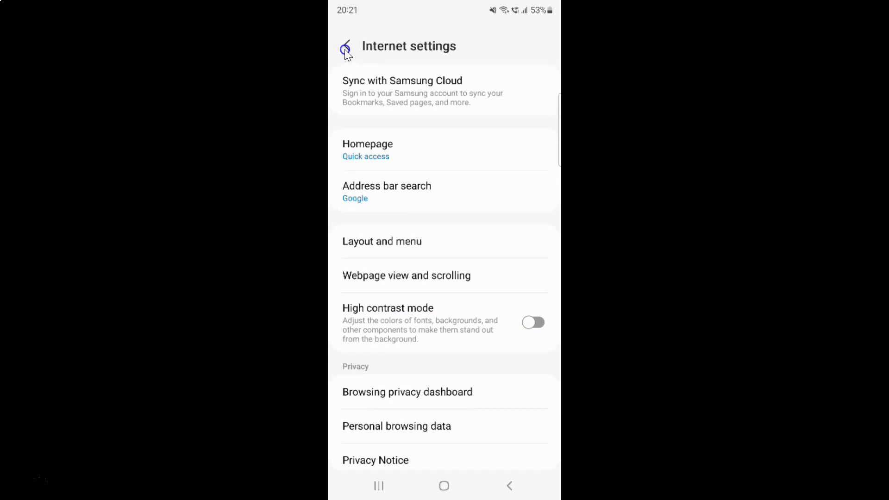
click(345, 48)
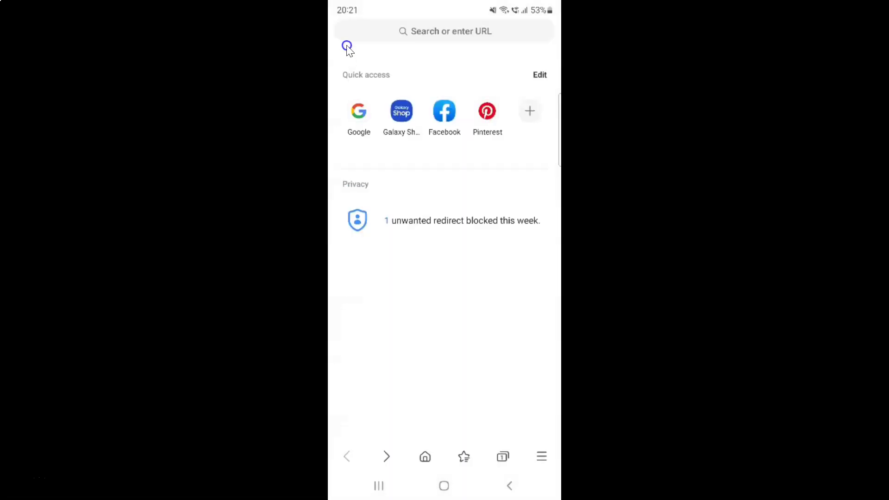
- Set Use Dark mode to Always in the browser's Dark mode settings
key(alt+n)
key(alt+n)
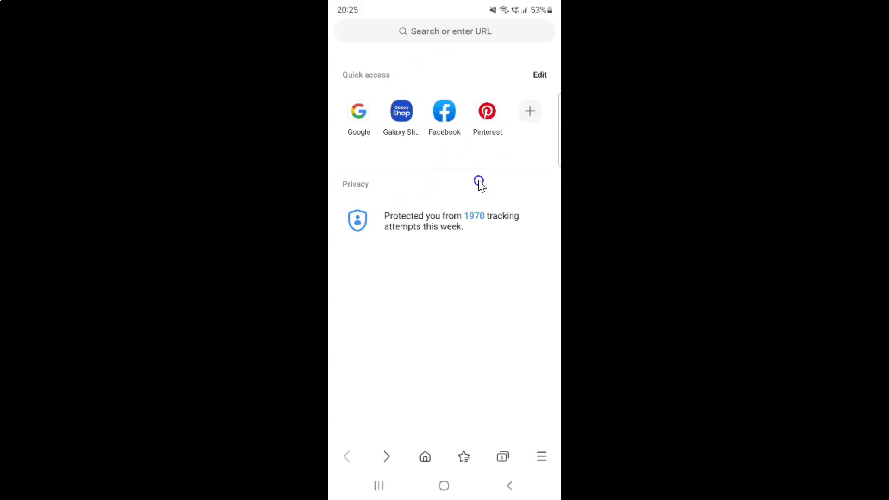
click(541, 456)
click(523, 420)
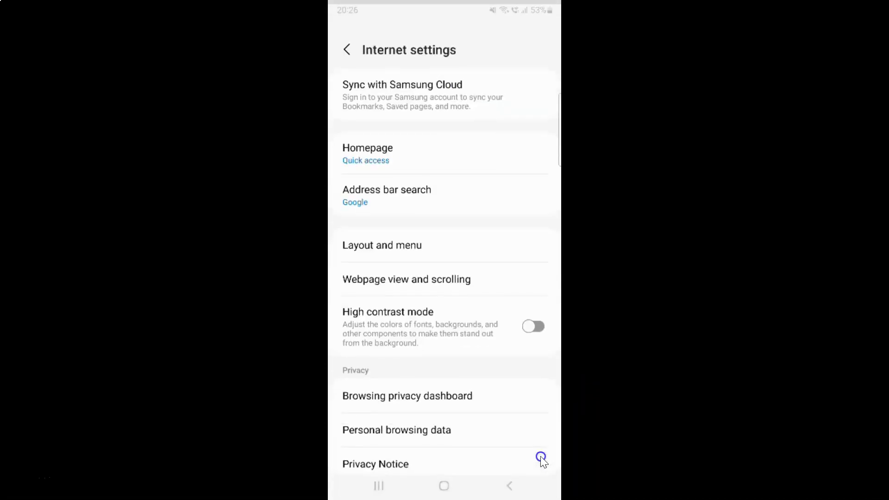
click(407, 275)
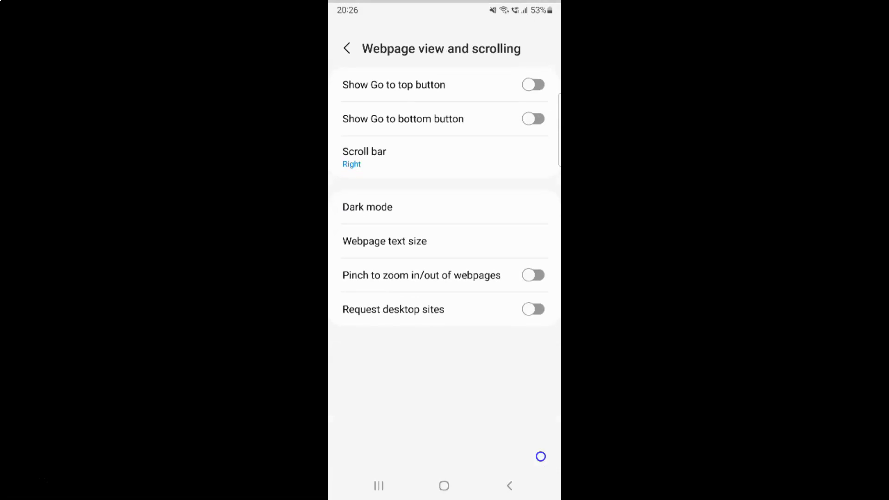
click(370, 204)
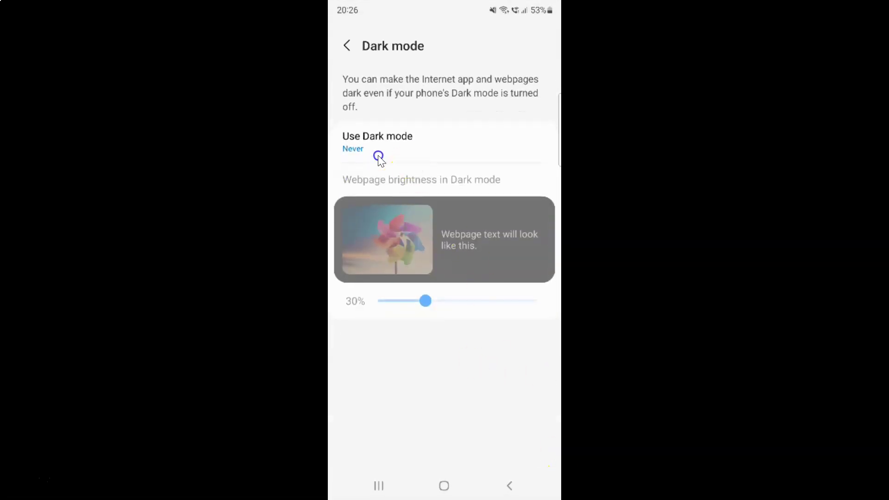
click(406, 134)
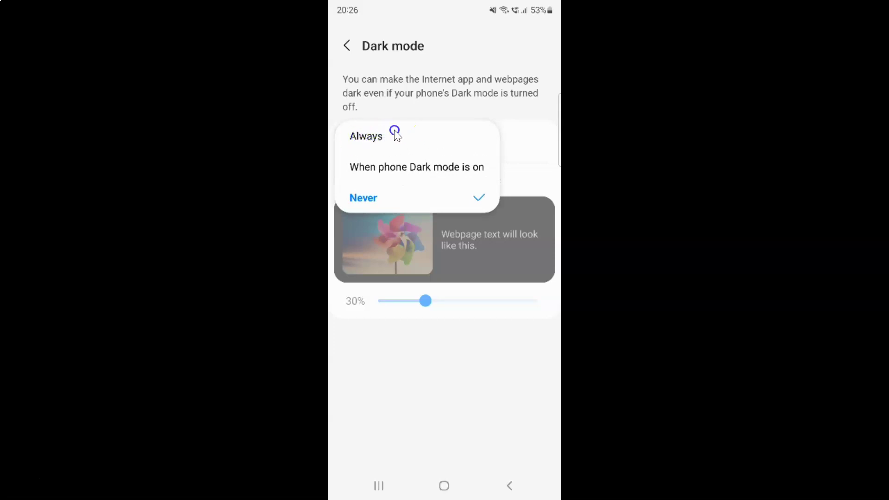
click(394, 133)
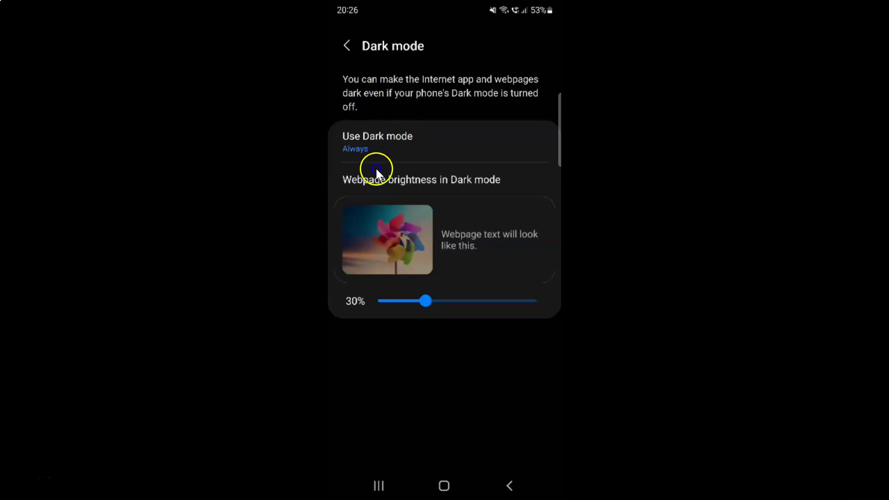
- Back out of settings to the dark-themed home page with Quick access
click(346, 45)
click(346, 45)
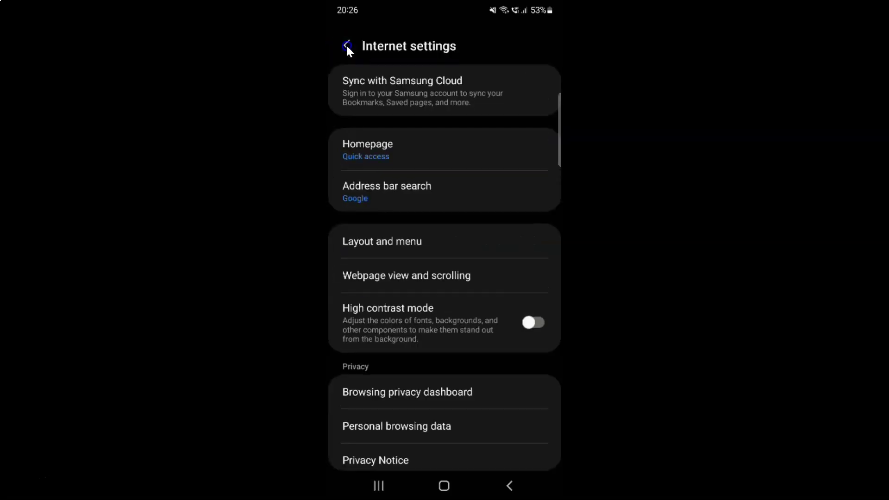
click(346, 45)
click(402, 72)
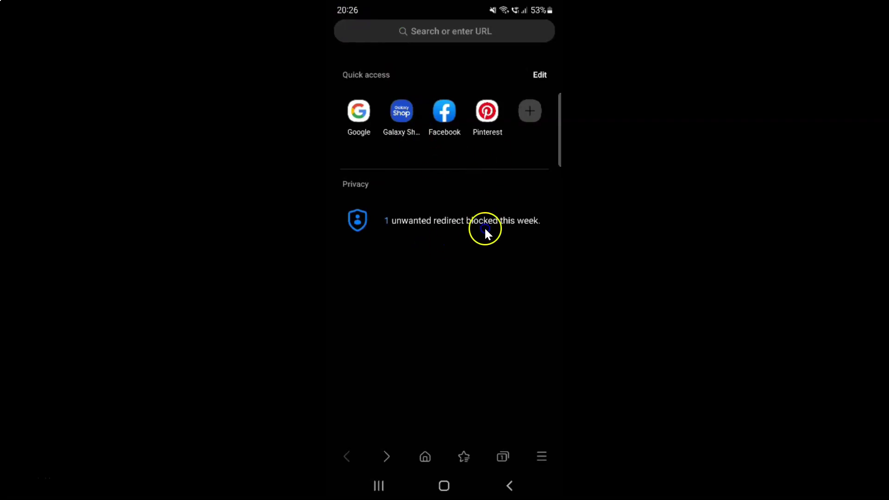
- Exit Samsung Internet to the Android home screen
middle_click(512, 219)
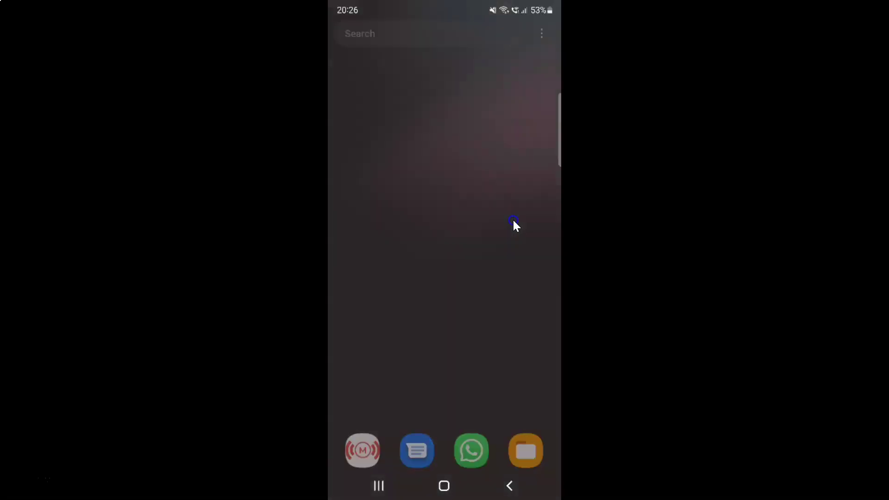